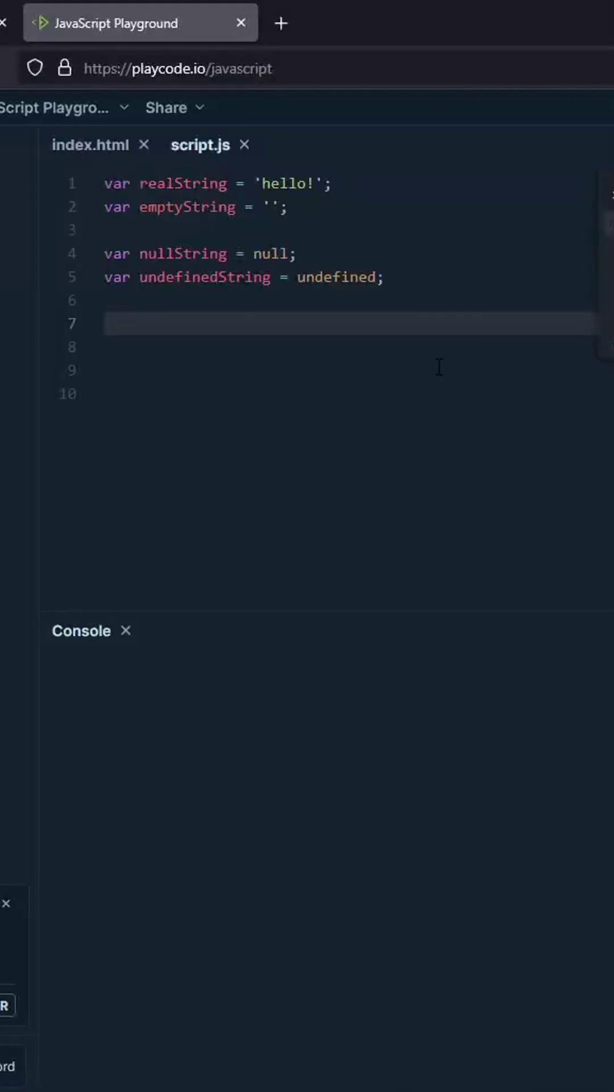
Review the realString, emptyString and nullString declarations and place the cursor on empty line 7
{"action": "key", "text": "Up"}
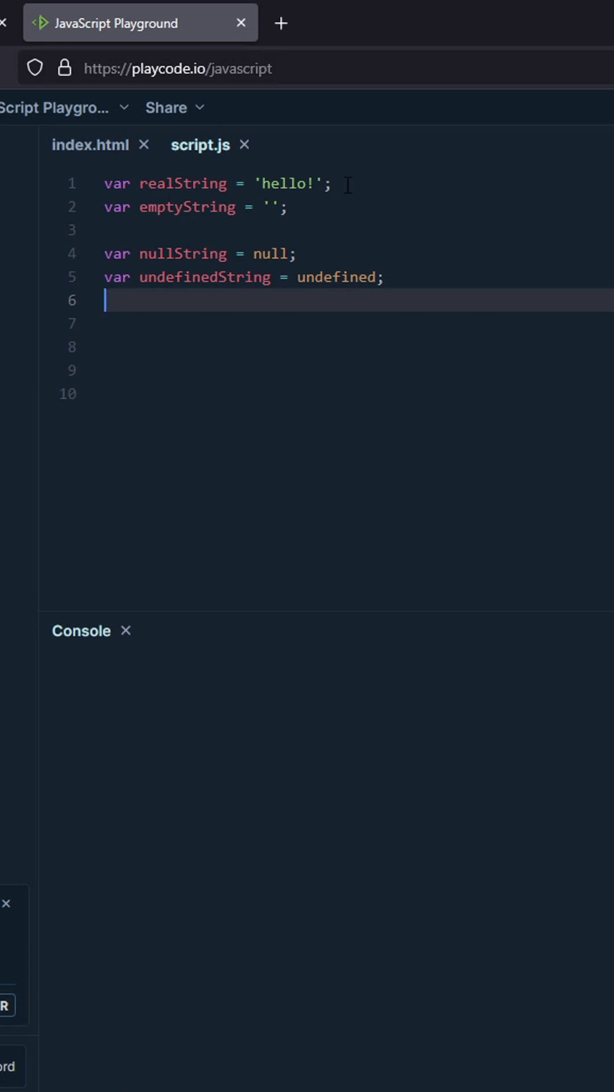
{"action": "left_click_drag", "start_coordinate": [346, 183], "coordinate": [79, 175]}
{"action": "left_click_drag", "start_coordinate": [329, 211], "coordinate": [101, 209]}
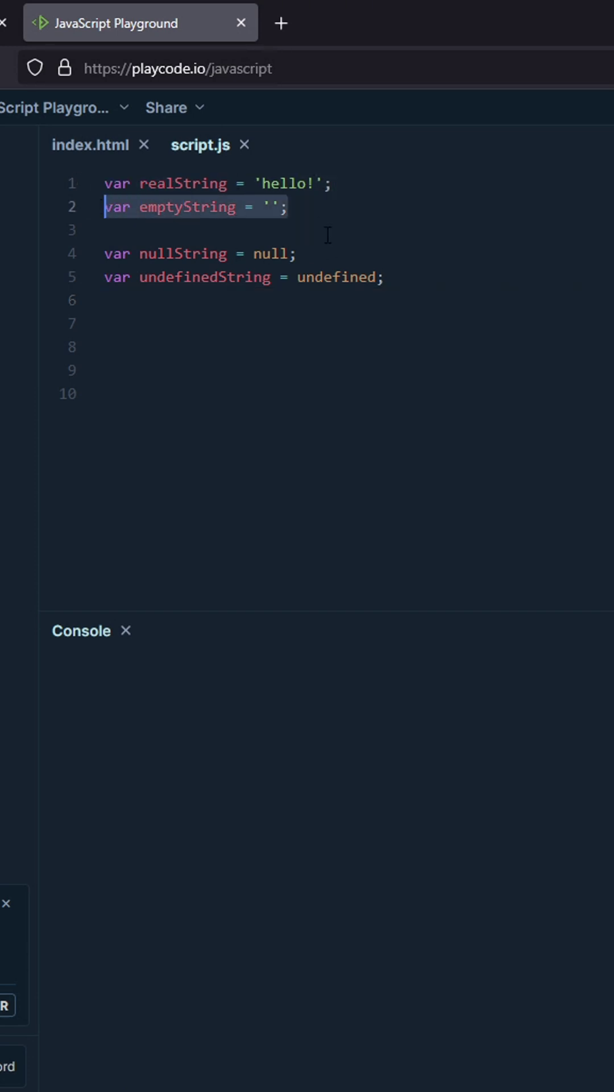
{"action": "left_click_drag", "start_coordinate": [299, 253], "coordinate": [94, 253]}
{"action": "left_click", "coordinate": [388, 299]}
{"action": "left_click", "coordinate": [231, 323]}
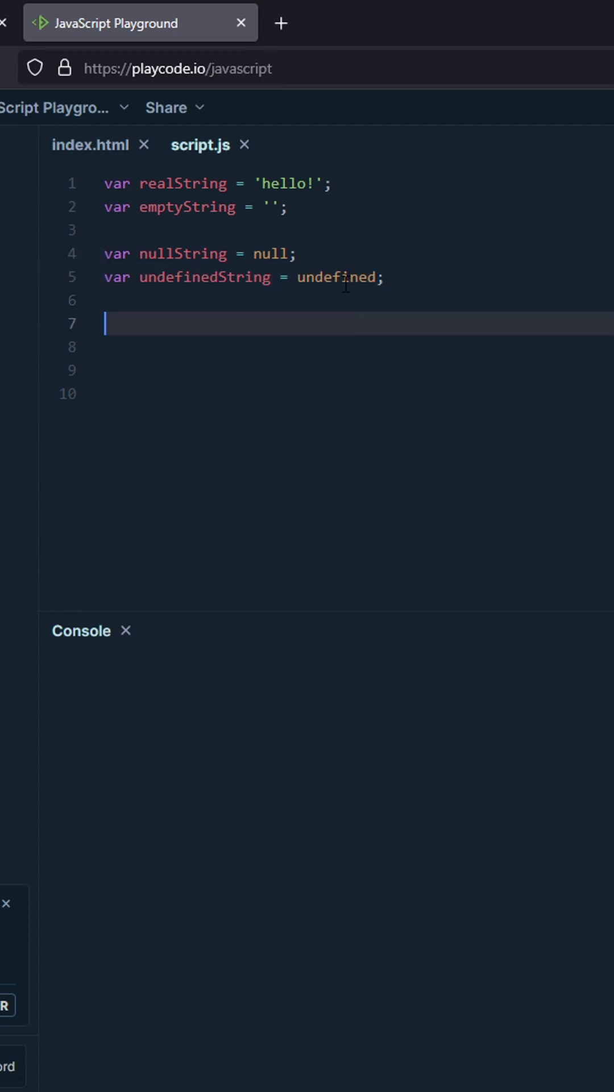
Paste the Boolean(realString) if/else block below the variables and review its console.log(realString) line
{"action": "mouse_move", "coordinate": [336, 277]}
{"action": "type", "text": "if (Boolean(realString)) {   console.log(realString); } else {   console.log('Nothing here!'); }"}
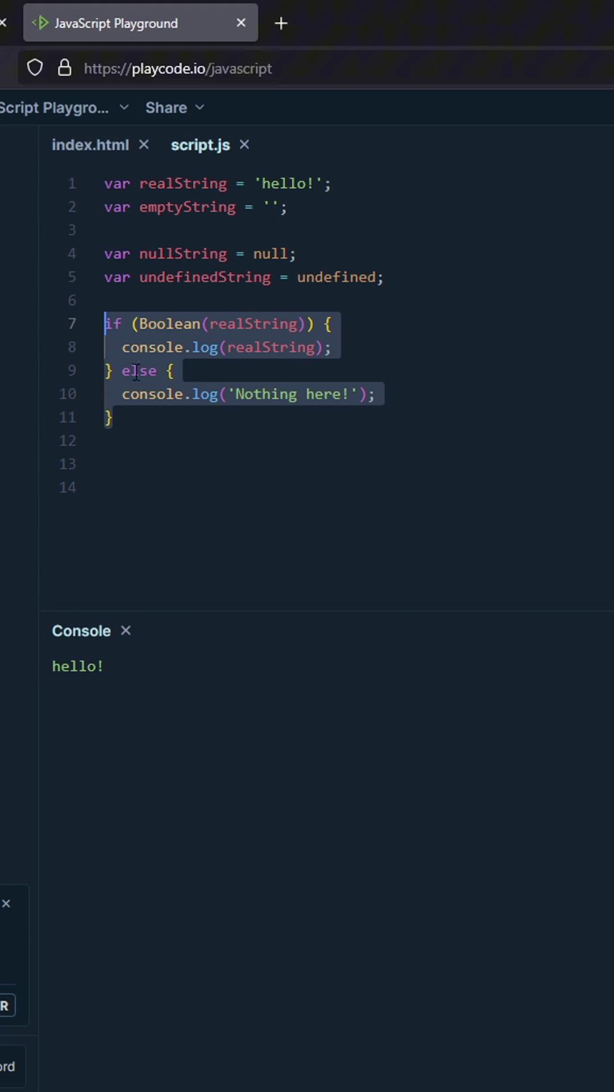
{"action": "left_click", "coordinate": [239, 418]}
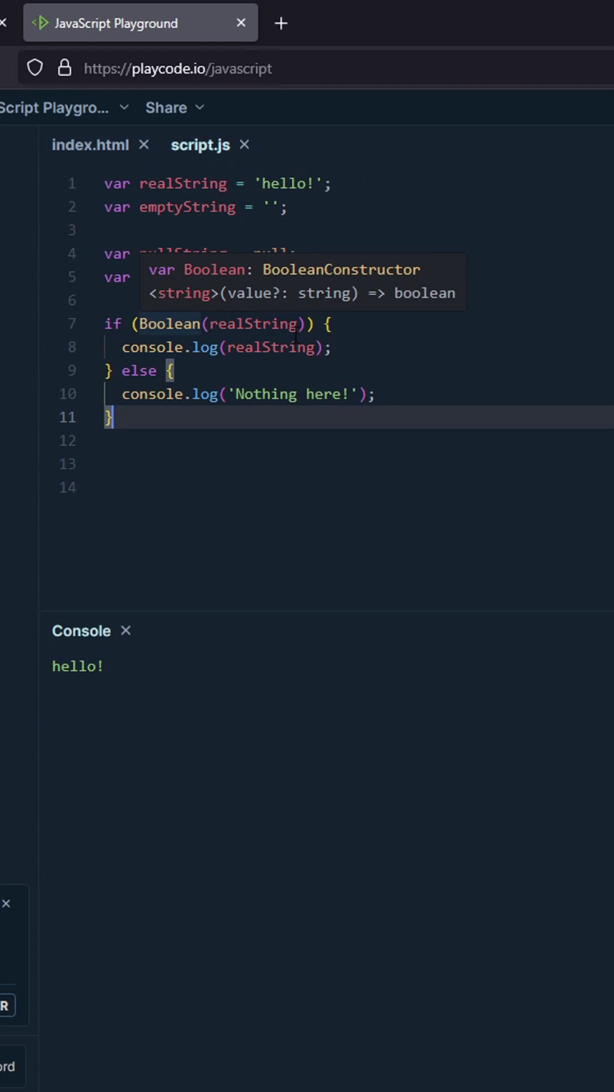
{"action": "left_click_drag", "start_coordinate": [331, 184], "coordinate": [105, 183]}
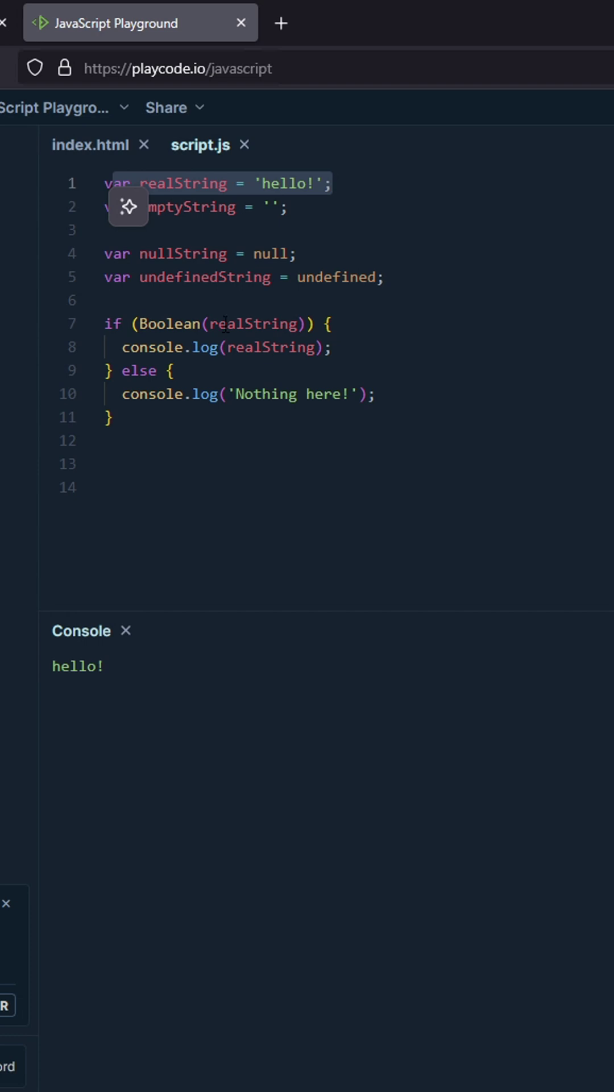
{"action": "left_click_drag", "start_coordinate": [120, 348], "coordinate": [334, 347]}
{"action": "left_click", "coordinate": [356, 343]}
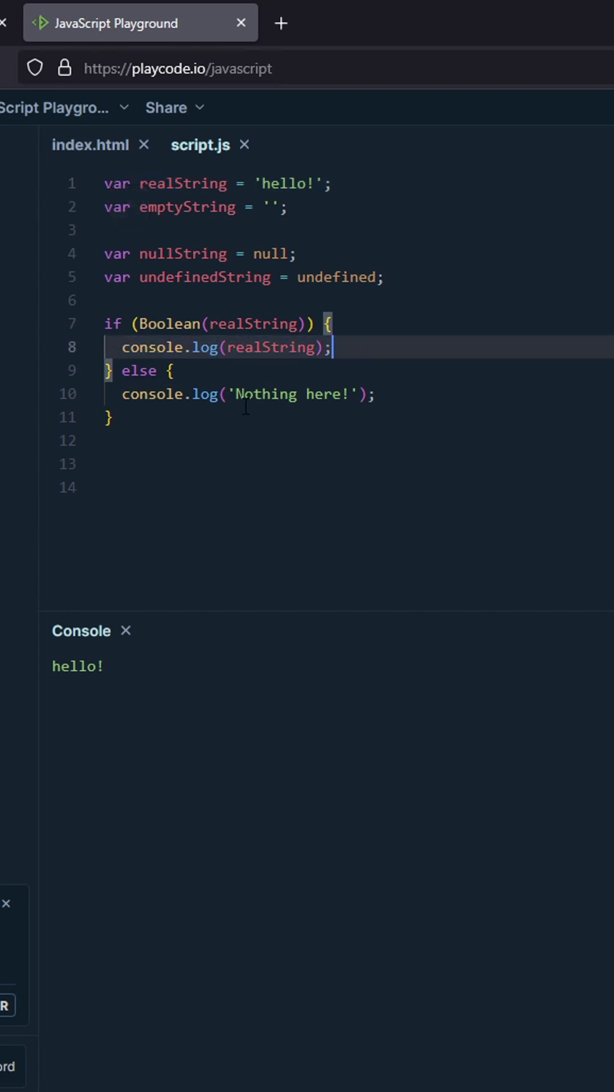
Change the Boolean argument to emptyString, which logs 'Nothing here!'
{"action": "double_click", "coordinate": [187, 207]}
{"action": "key", "text": "ctrl+c"}
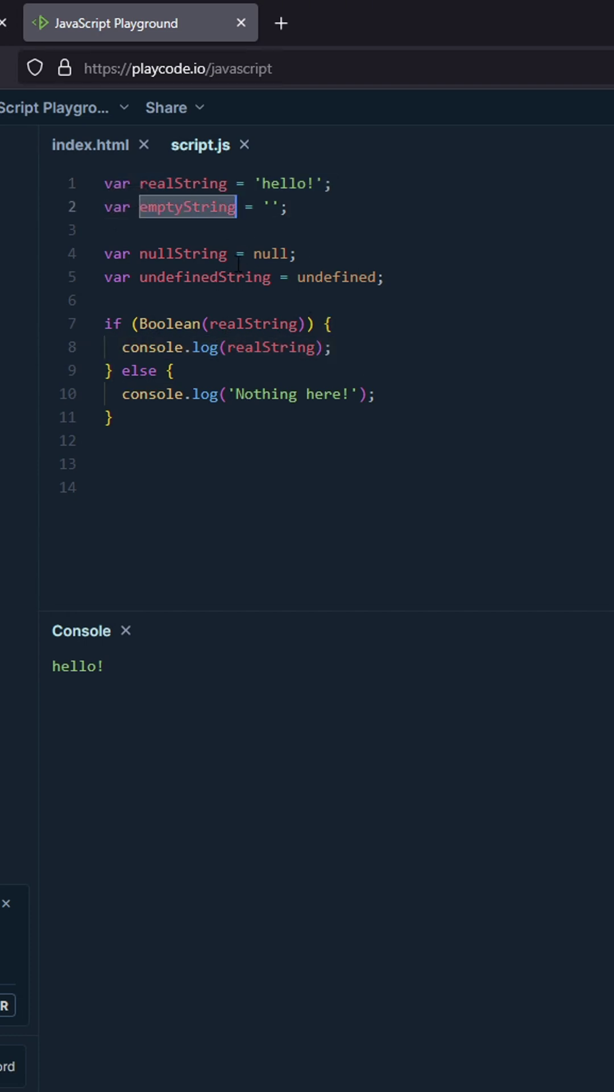
{"action": "double_click", "coordinate": [253, 324]}
{"action": "key", "text": "ctrl+v"}
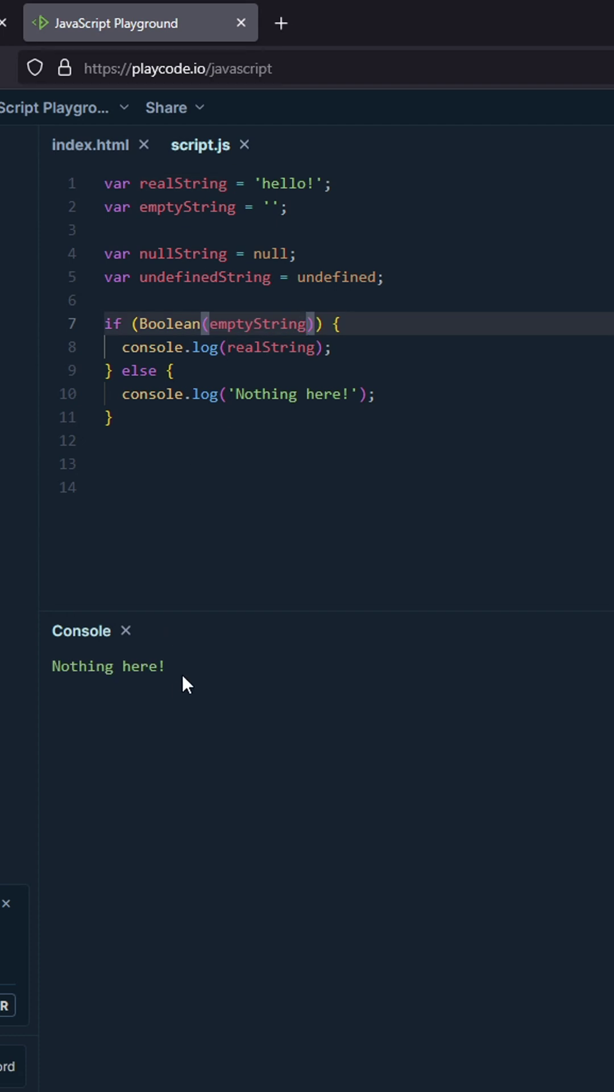
{"action": "left_click_drag", "start_coordinate": [171, 666], "coordinate": [55, 666]}
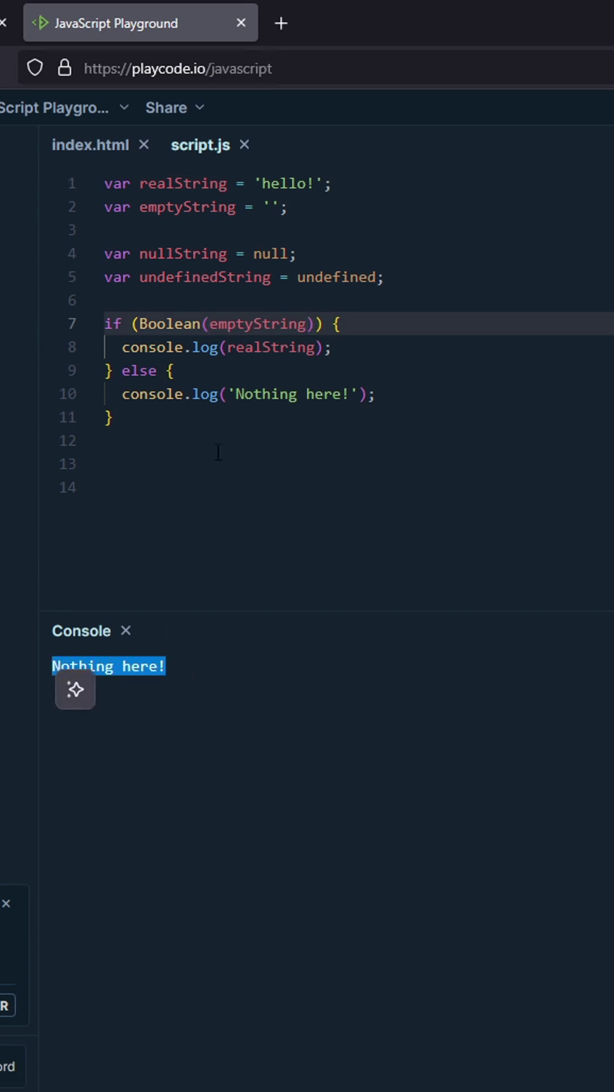
Change the Boolean argument to nullString
{"action": "double_click", "coordinate": [183, 253]}
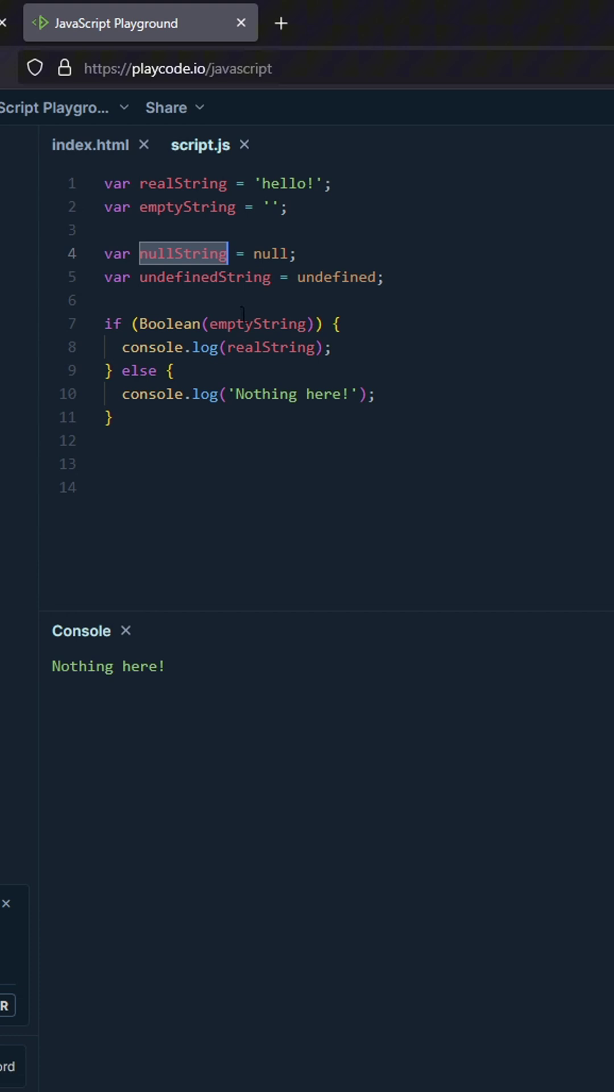
{"action": "key", "text": "ctrl+c"}
{"action": "double_click", "coordinate": [258, 324]}
{"action": "key", "text": "ctrl+v"}
Change the Boolean argument to undefinedString, which still logs 'Nothing here!'
{"action": "double_click", "coordinate": [205, 276]}
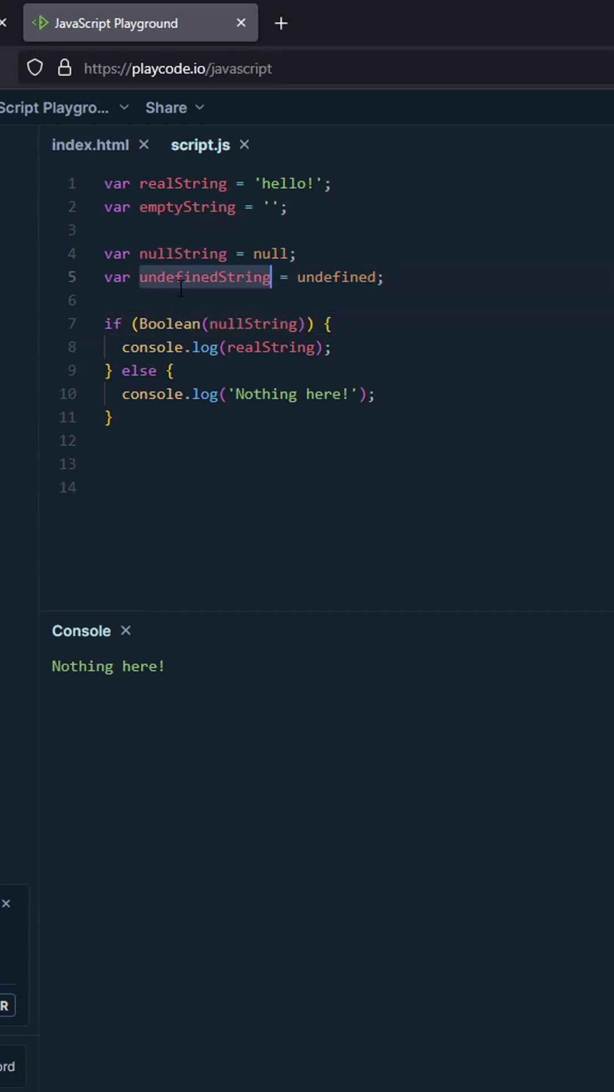
{"action": "key", "text": "ctrl+c"}
{"action": "double_click", "coordinate": [253, 324]}
{"action": "key", "text": "ctrl+v"}
{"action": "left_click_drag", "start_coordinate": [182, 663], "coordinate": [34, 644]}
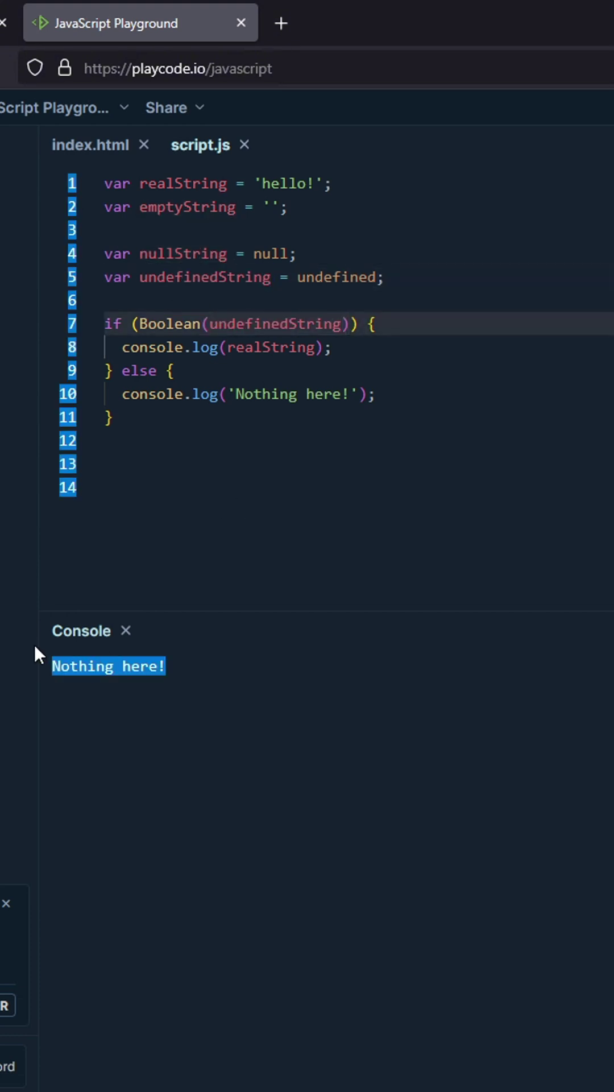
{"action": "left_click", "coordinate": [153, 664]}
Undo the swaps back to realString, check the emptyString === '' condition, and select the Boolean block
{"action": "left_click", "coordinate": [155, 442]}
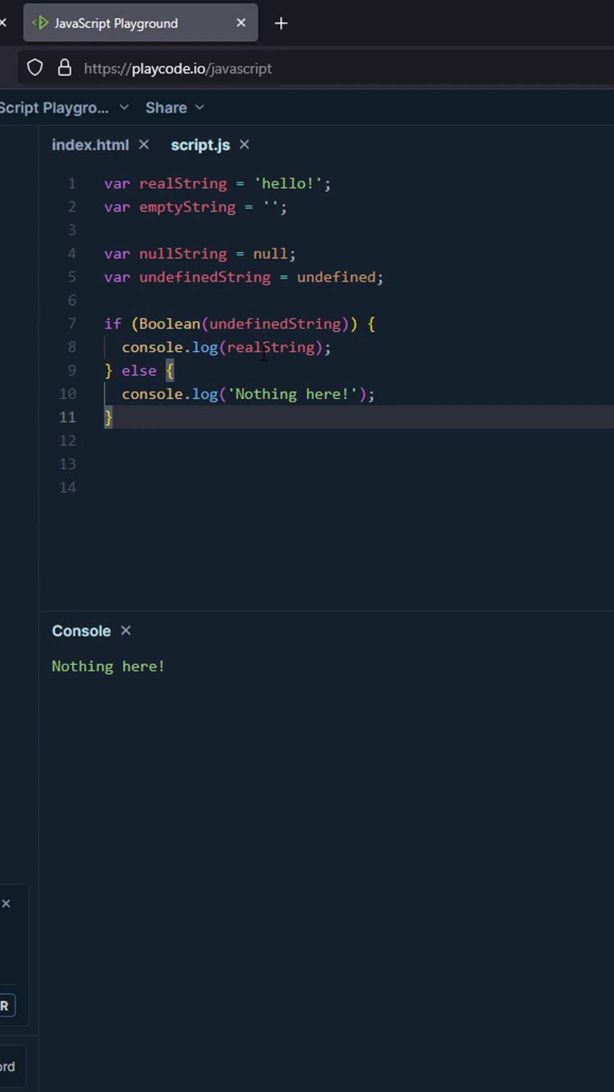
{"action": "key", "text": "ctrl+z"}
{"action": "key", "text": "ctrl+z"}
{"action": "key", "text": "ctrl+z"}
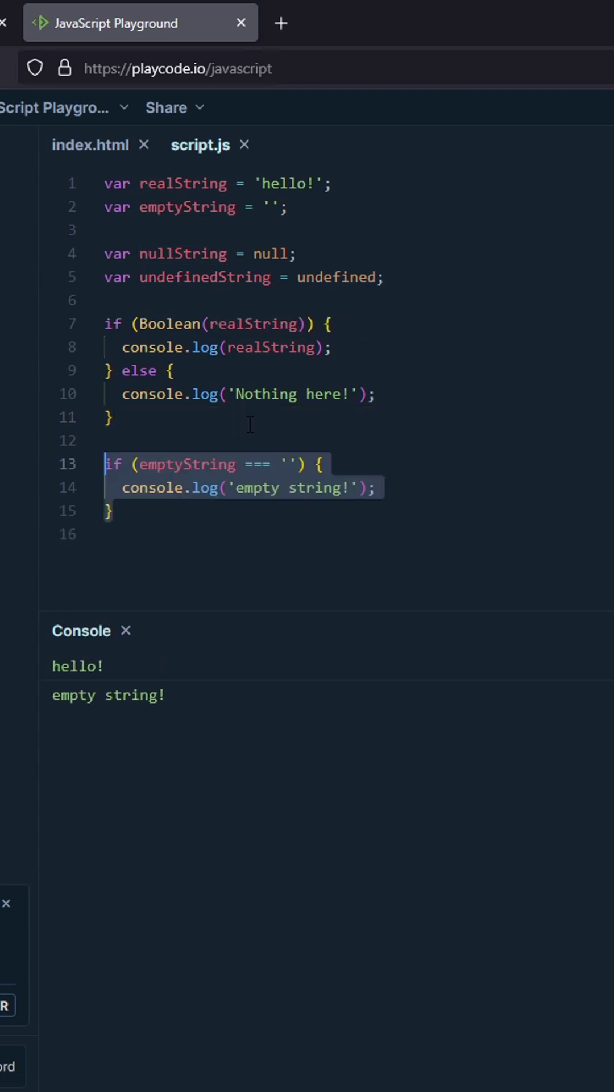
{"action": "left_click_drag", "start_coordinate": [299, 465], "coordinate": [134, 465]}
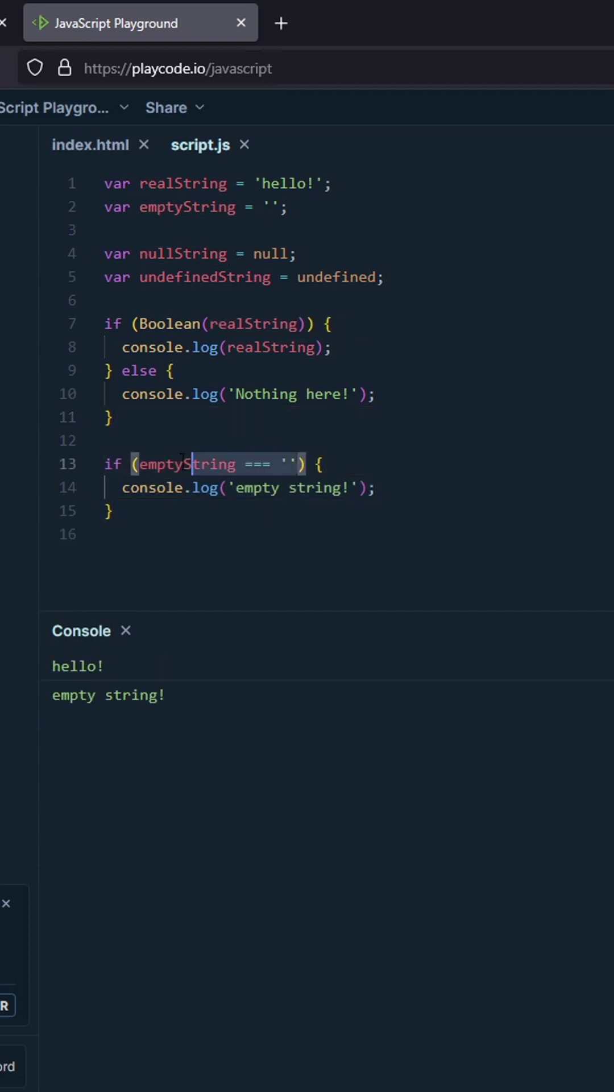
{"action": "left_click", "coordinate": [179, 512]}
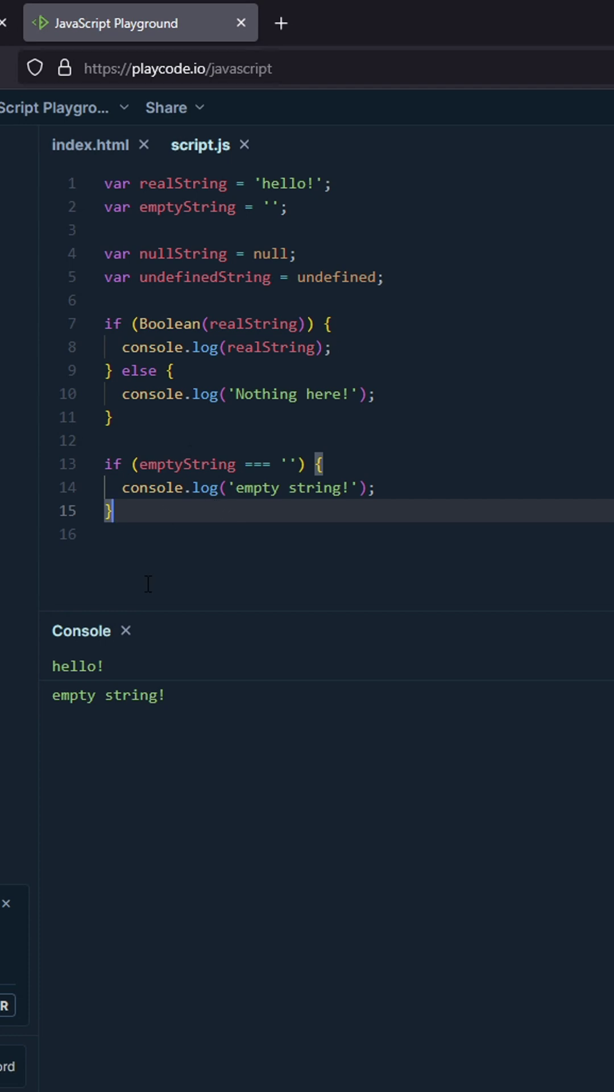
{"action": "left_click_drag", "start_coordinate": [115, 417], "coordinate": [103, 324]}
Delete the Boolean if/else block and test the === '' condition with realString
{"action": "key", "text": "Delete"}
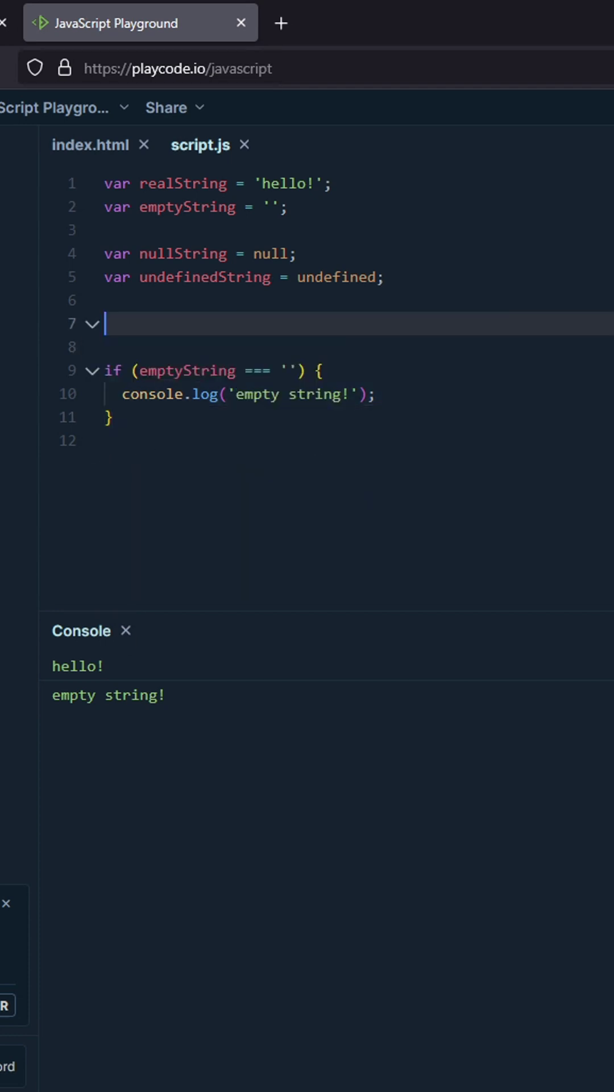
{"action": "double_click", "coordinate": [183, 183]}
{"action": "key", "text": "ctrl+c"}
{"action": "double_click", "coordinate": [183, 371]}
{"action": "key", "text": "ctrl+v"}
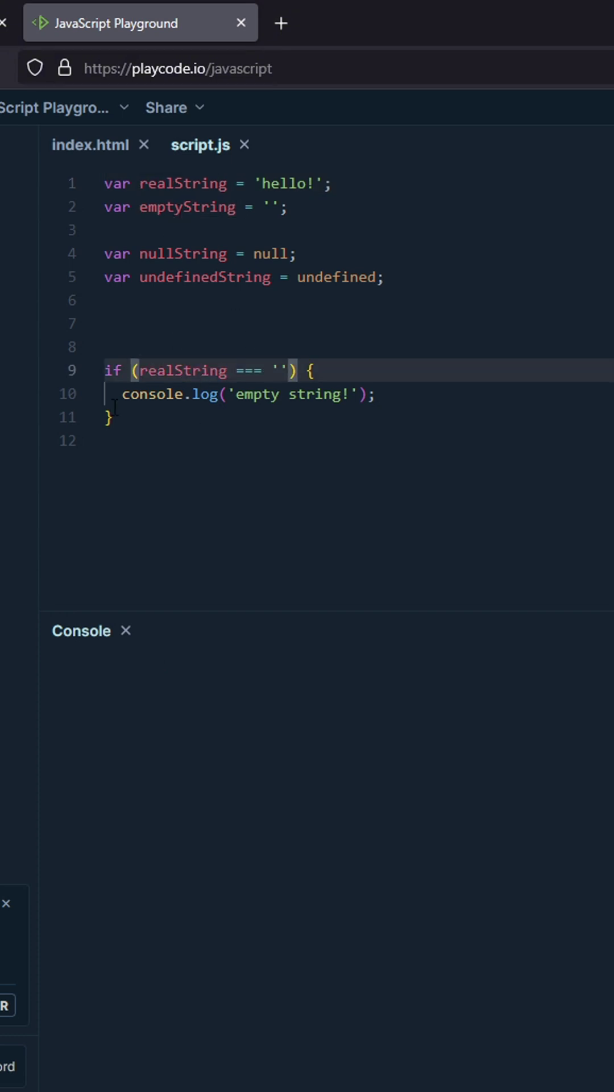
Test the === '' condition with nullString instead
{"action": "double_click", "coordinate": [184, 253]}
{"action": "key", "text": "ctrl+c"}
{"action": "double_click", "coordinate": [183, 371]}
{"action": "key", "text": "ctrl+v"}
Test the === '' condition with undefinedString and review the if block on lines 9–11
{"action": "double_click", "coordinate": [204, 276]}
{"action": "key", "text": "ctrl+c"}
{"action": "left_click", "coordinate": [165, 370]}
{"action": "double_click", "coordinate": [166, 371]}
{"action": "key", "text": "ctrl+v"}
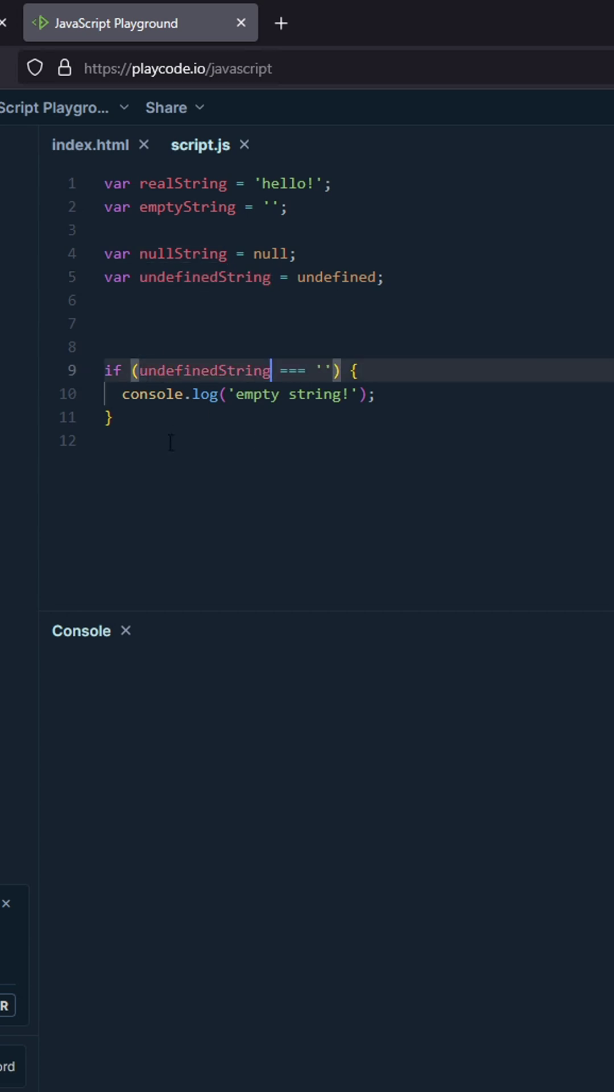
{"action": "left_click_drag", "start_coordinate": [265, 431], "coordinate": [104, 346]}
Put emptyString back in the condition so the console prints 'empty string!'
{"action": "double_click", "coordinate": [187, 207]}
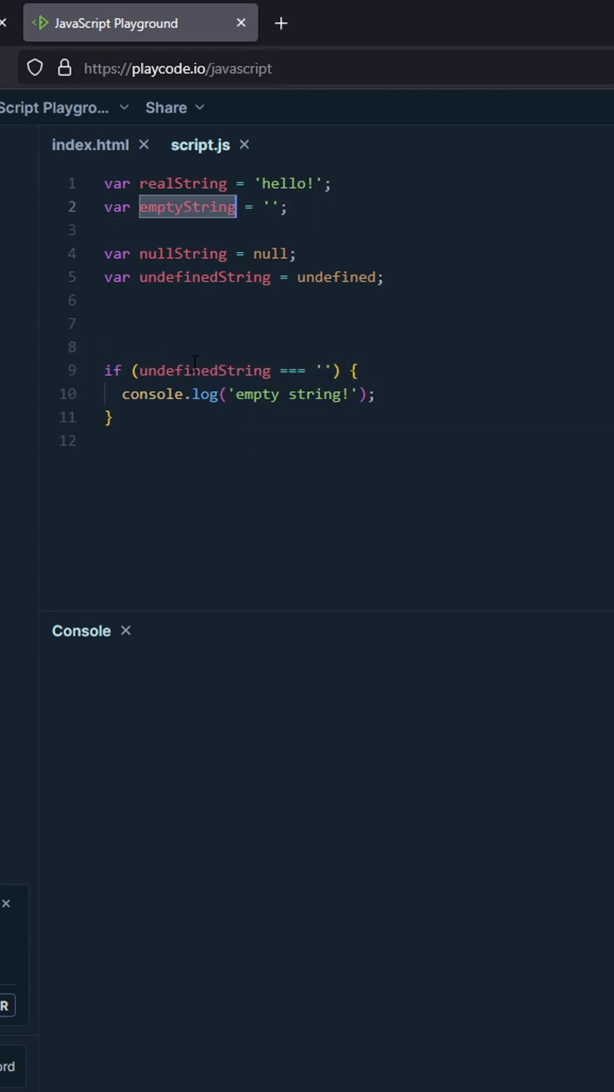
{"action": "key", "text": "ctrl+c"}
{"action": "double_click", "coordinate": [205, 370]}
{"action": "key", "text": "ctrl+v"}
{"action": "left_click", "coordinate": [197, 417]}
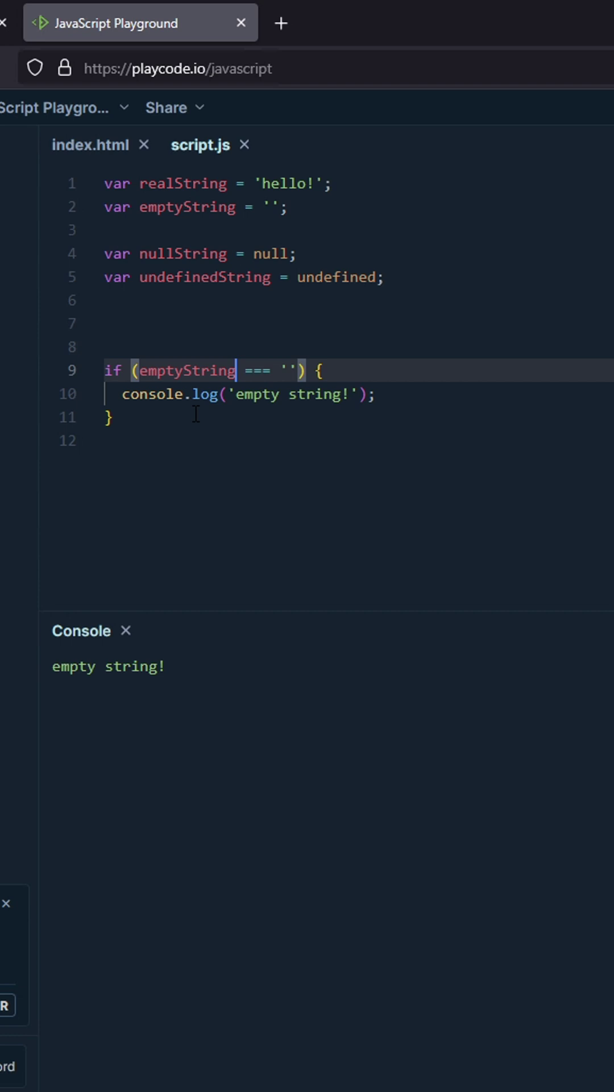